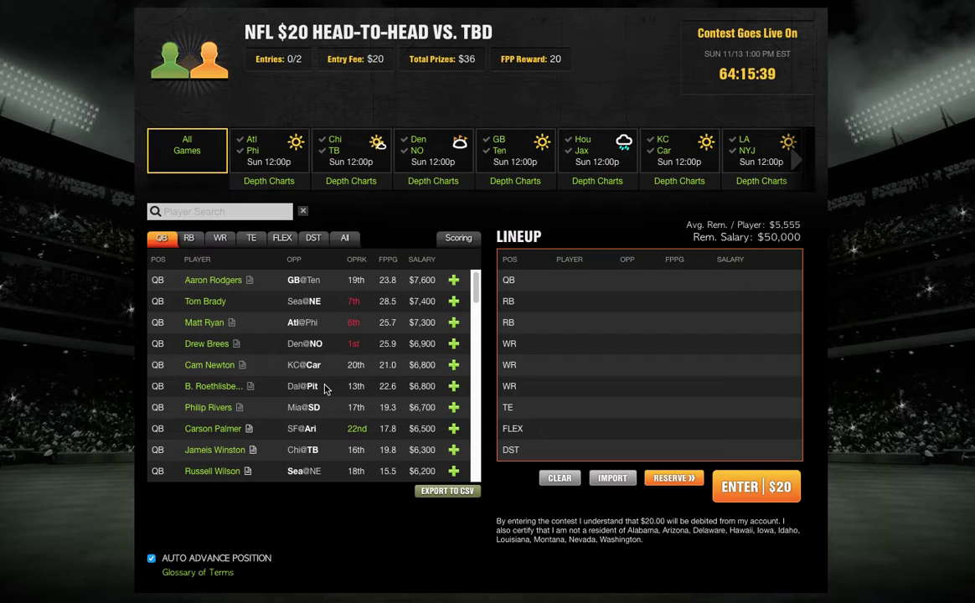
Add Jay Cutler ($5,300, Chi@TB) to the lineup's quarterback slot.
{"action": "scroll", "coordinate": [325, 389], "scroll_direction": "down", "scroll_amount": 3}
{"action": "scroll", "coordinate": [325, 389], "scroll_direction": "down", "scroll_amount": 6}
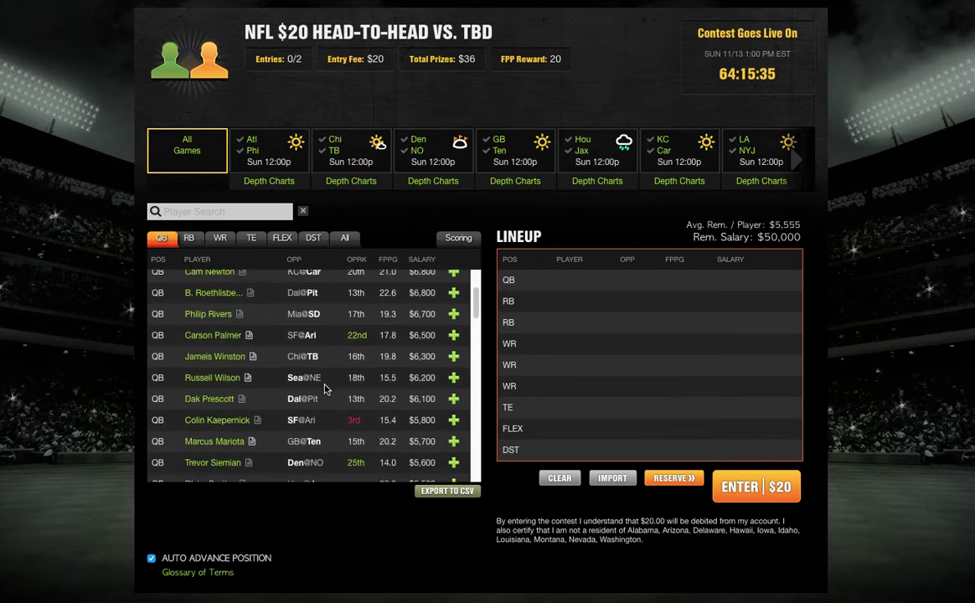
{"action": "scroll", "coordinate": [325, 389], "scroll_direction": "down", "scroll_amount": 4}
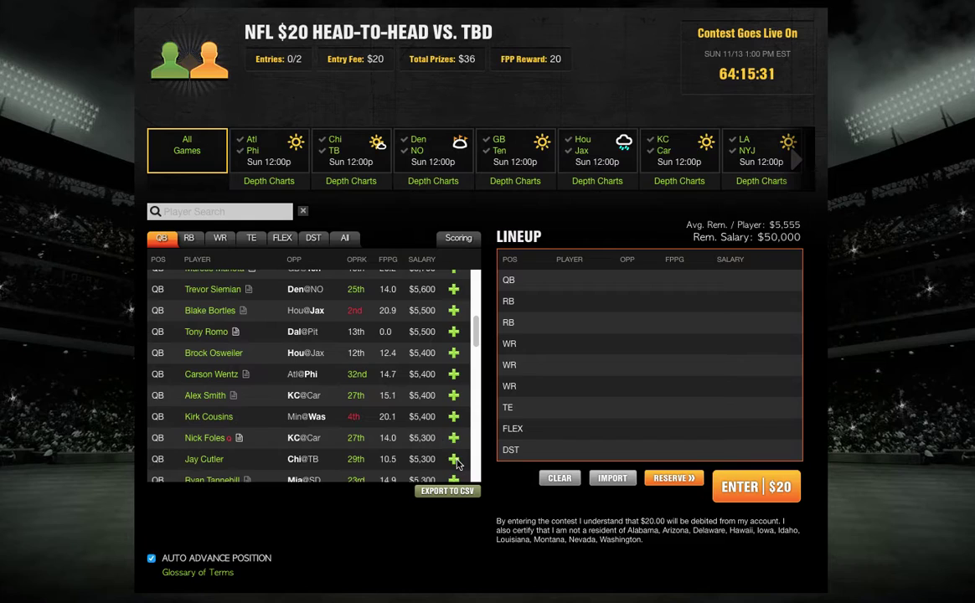
{"action": "left_click", "coordinate": [453, 459]}
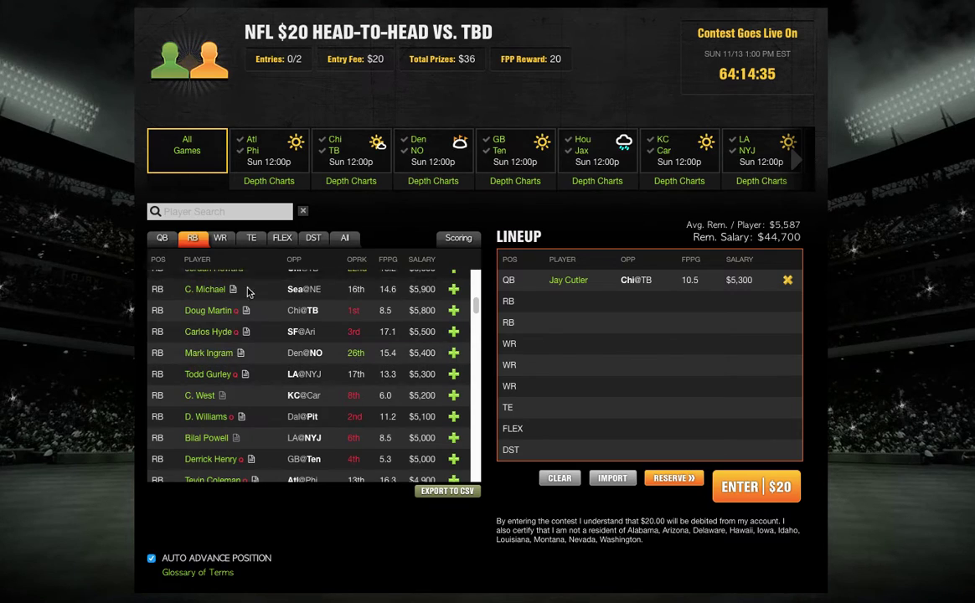
Add David Johnson ($8,400, SF@Ari) to the lineup as the first running back.
{"action": "scroll", "coordinate": [335, 379], "scroll_direction": "up", "scroll_amount": 1}
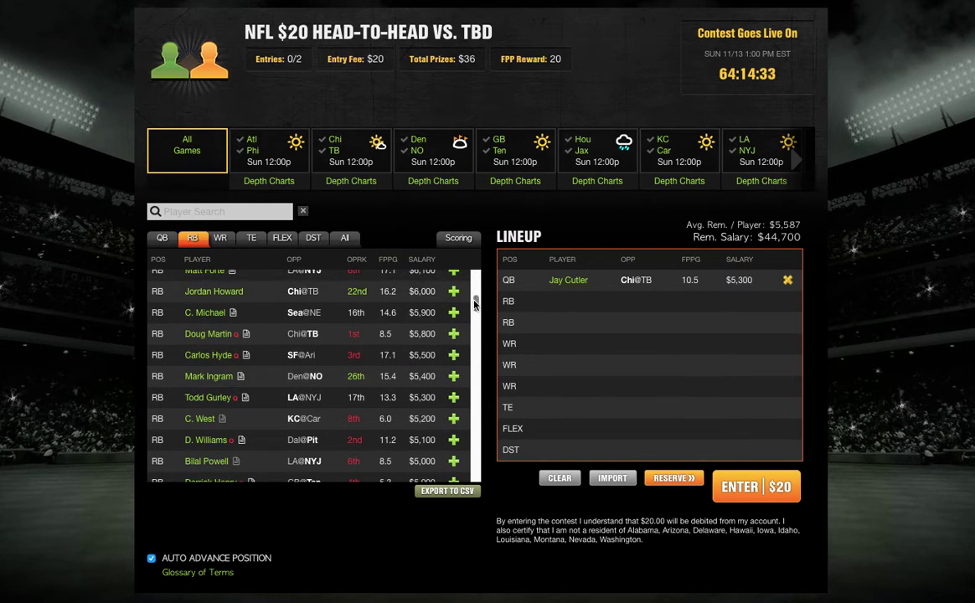
{"action": "left_click_drag", "start_coordinate": [475, 303], "coordinate": [474, 282]}
{"action": "scroll", "coordinate": [475, 284], "scroll_direction": "up", "scroll_amount": 1}
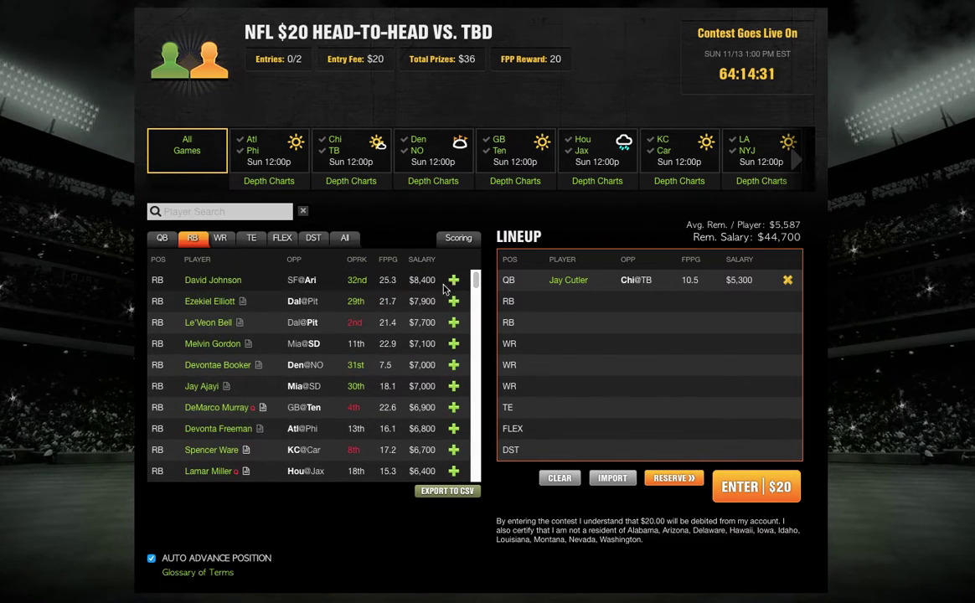
{"action": "left_click", "coordinate": [453, 284]}
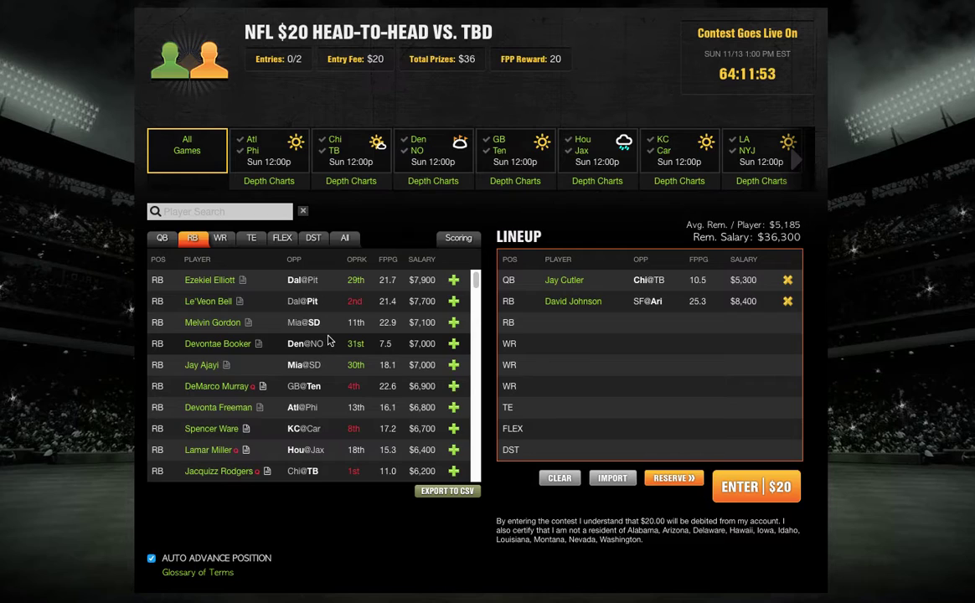
Find Darren Sproles and Mike Evans by player search and add them as second running back and first wide receiver.
{"action": "left_click", "coordinate": [200, 211]}
{"action": "type", "text": "spor"}
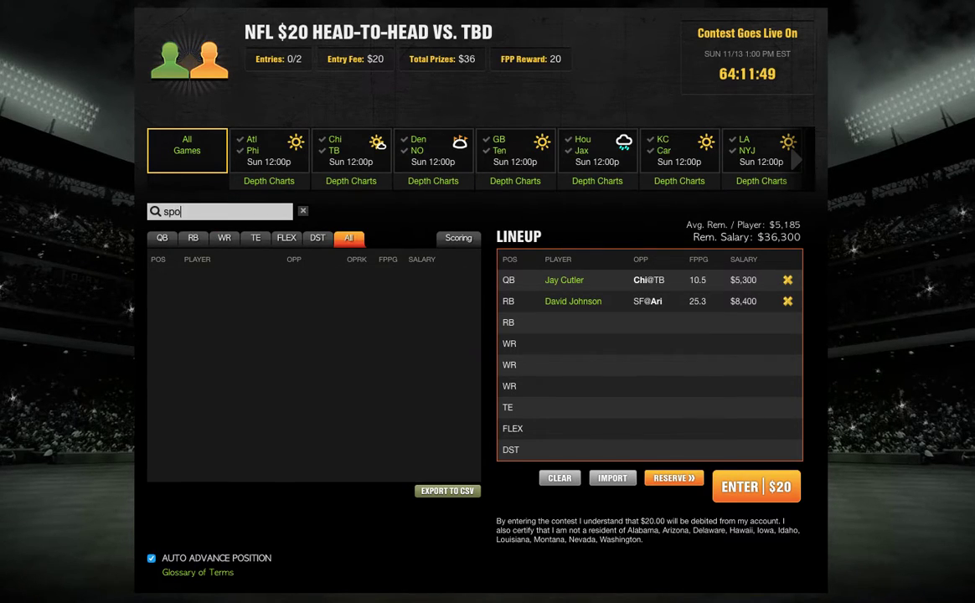
{"action": "key", "text": "BackSpace"}
{"action": "key", "text": "BackSpace"}
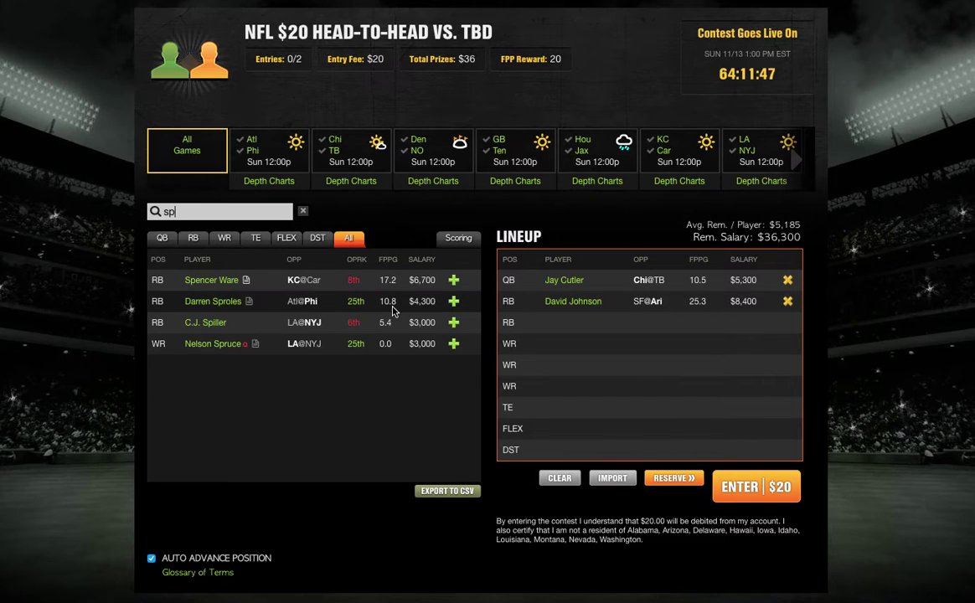
{"action": "left_click", "coordinate": [453, 305]}
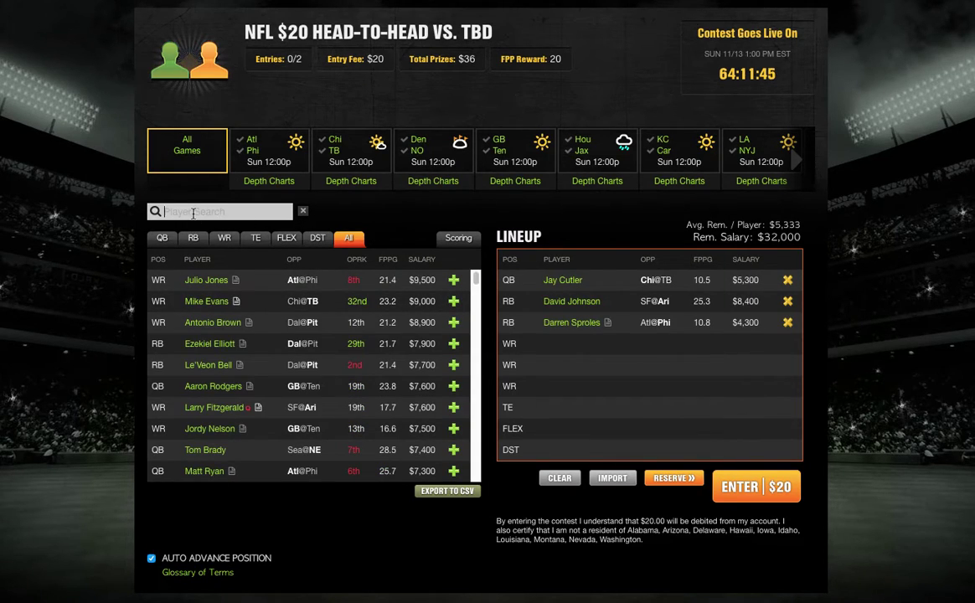
{"action": "type", "text": "mike"}
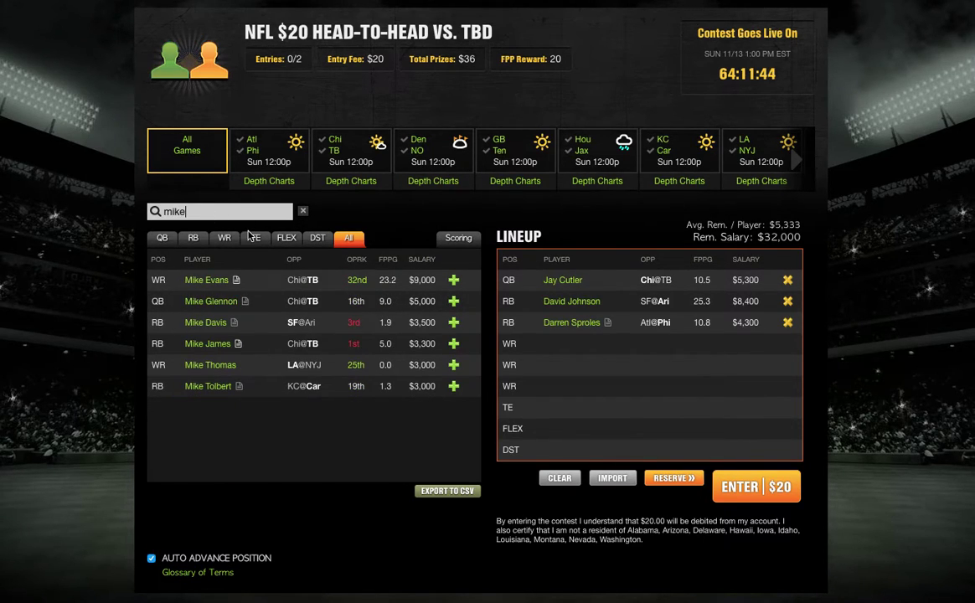
{"action": "left_click", "coordinate": [453, 280]}
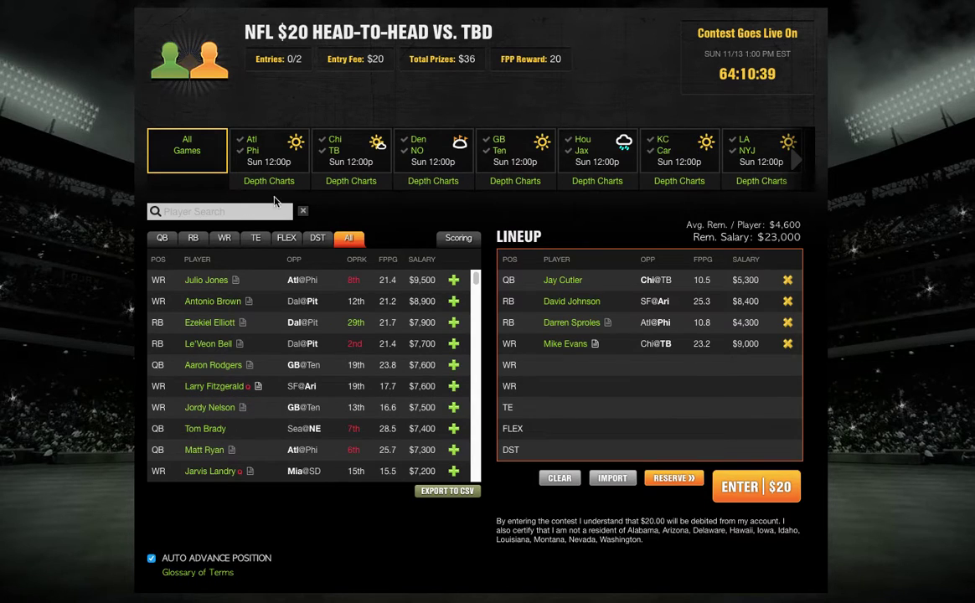
Search the players for "jet" and add the Jets ($2,800) as the lineup's defense.
{"action": "left_click", "coordinate": [317, 238]}
{"action": "left_click", "coordinate": [197, 214]}
{"action": "type", "text": "jet"}
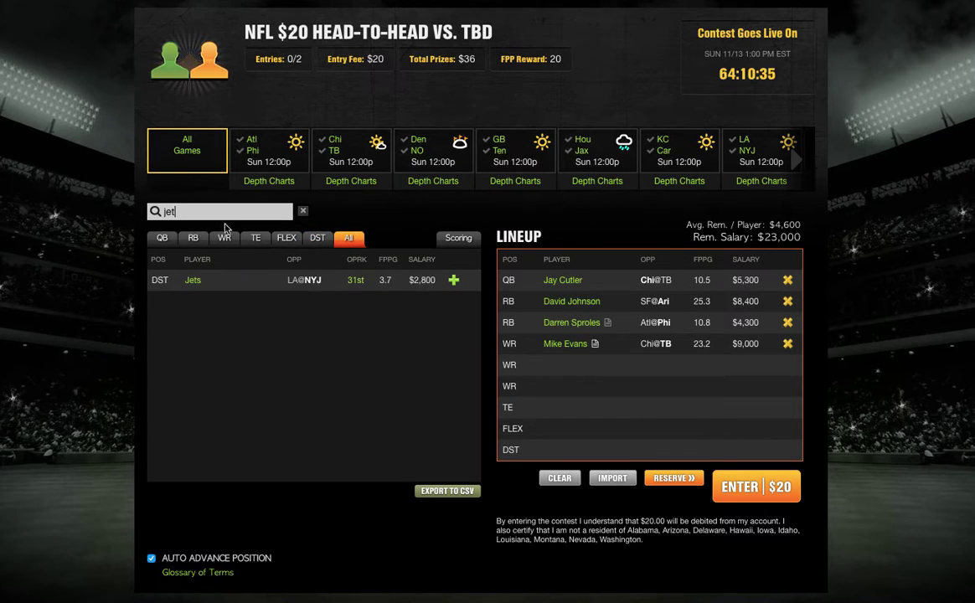
{"action": "left_click", "coordinate": [453, 280]}
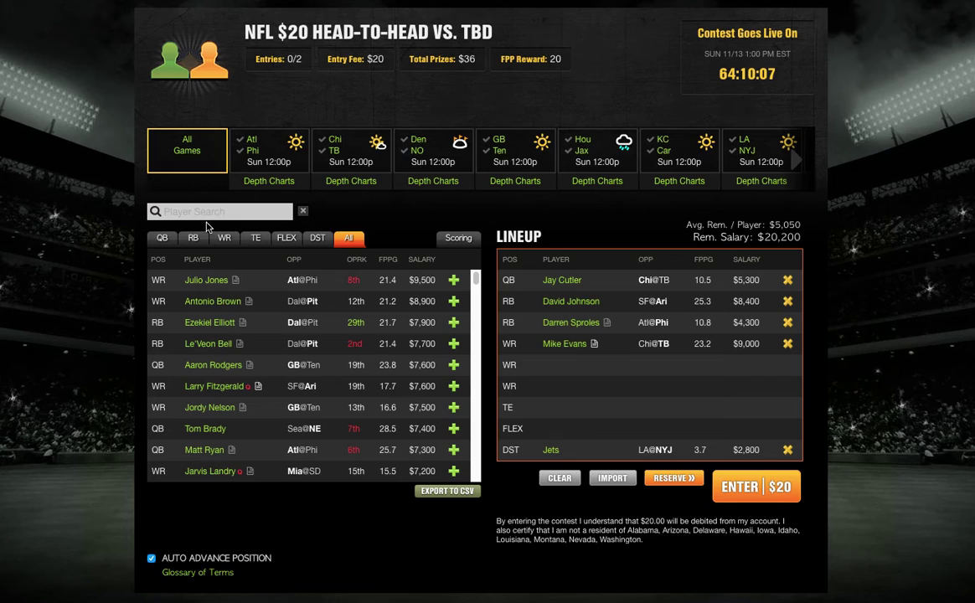
Search the players for "gate" and add Antonio Gates ($3,900) to the tight end slot.
{"action": "left_click", "coordinate": [256, 238]}
{"action": "left_click", "coordinate": [226, 212]}
{"action": "type", "text": "gate"}
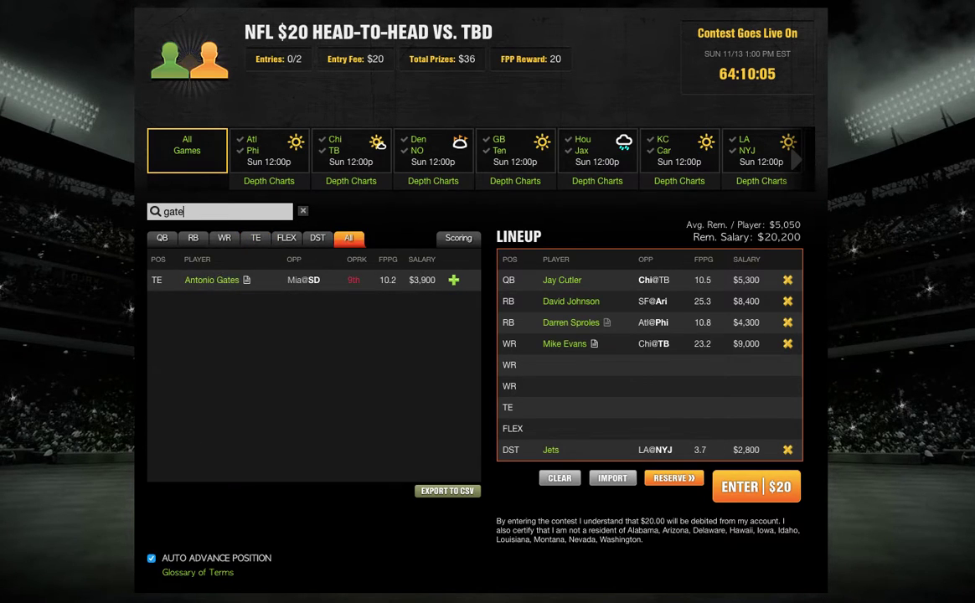
{"action": "left_click", "coordinate": [453, 279]}
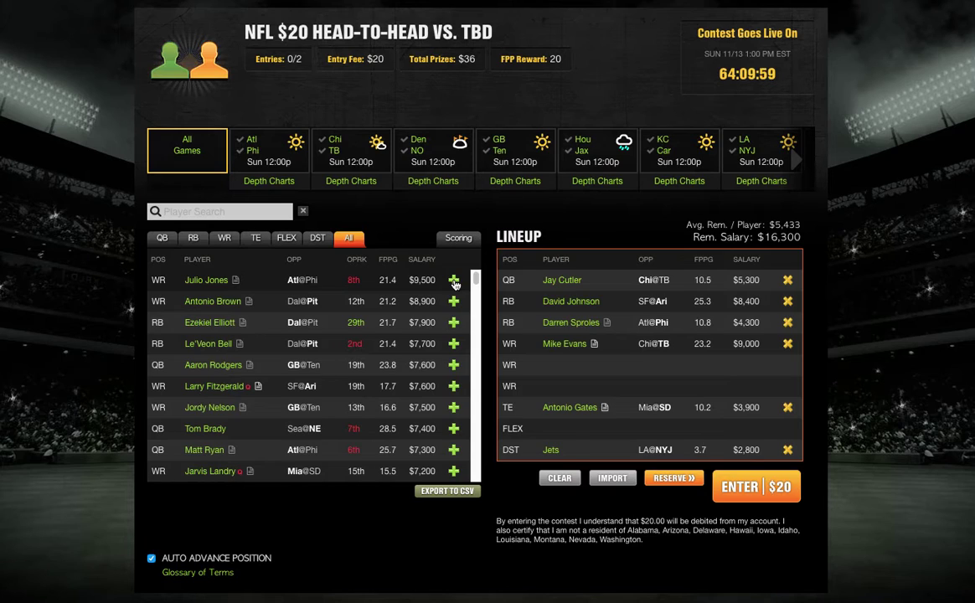
Search the players for "dou" and add Doug Baldwin ($5,800) as the second wide receiver.
{"action": "left_click", "coordinate": [228, 240]}
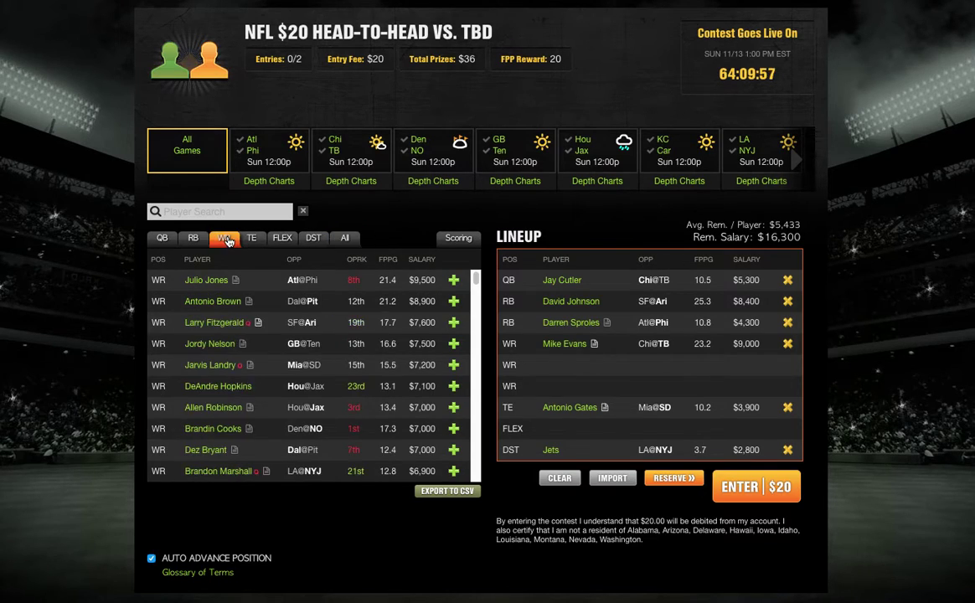
{"action": "left_click", "coordinate": [222, 212]}
{"action": "type", "text": "dou"}
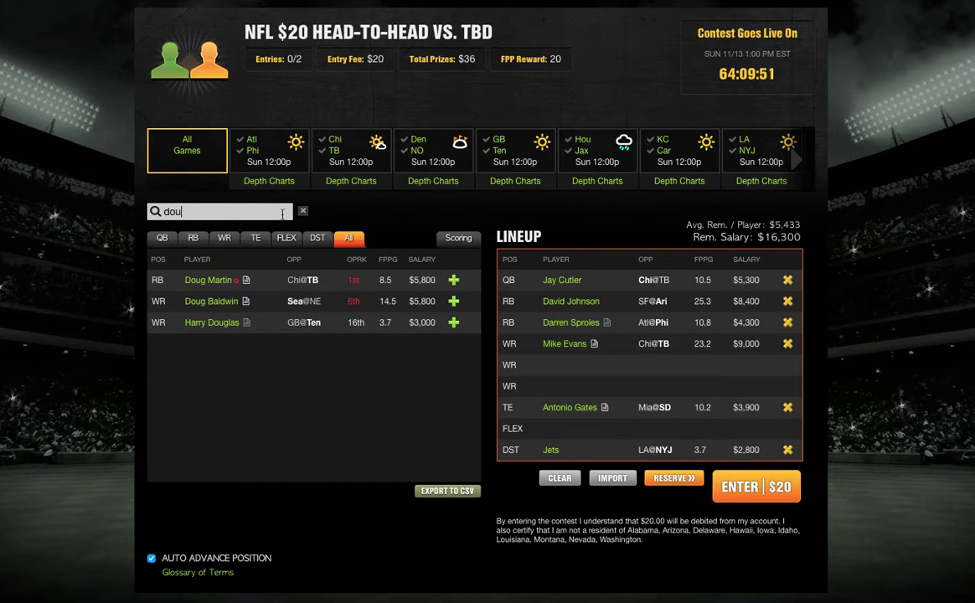
{"action": "left_click", "coordinate": [453, 301]}
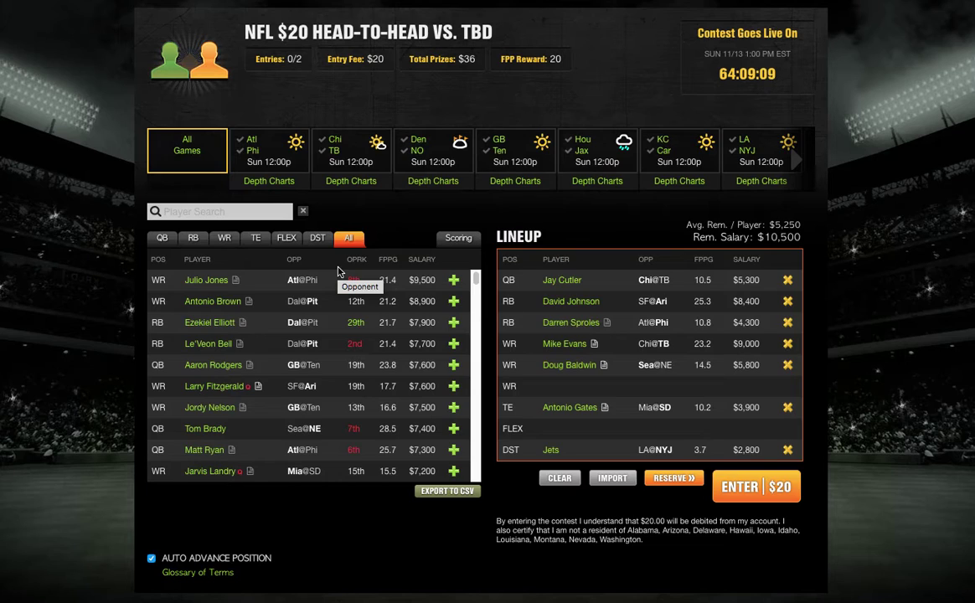
Search the players for "stef" and add Stefon Diggs ($6,200) as the third wide receiver.
{"action": "left_click", "coordinate": [226, 237]}
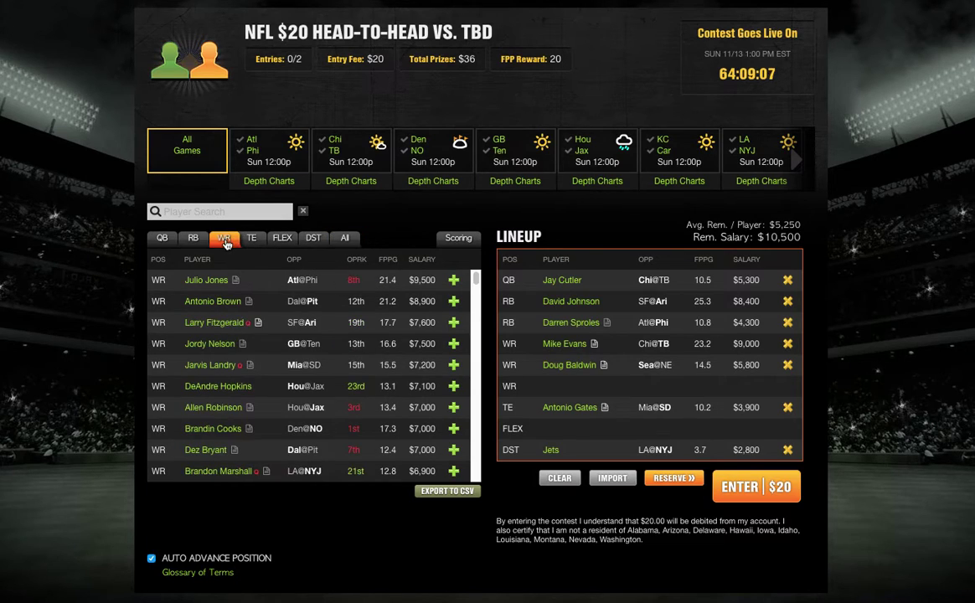
{"action": "left_click", "coordinate": [214, 212]}
{"action": "type", "text": "stef"}
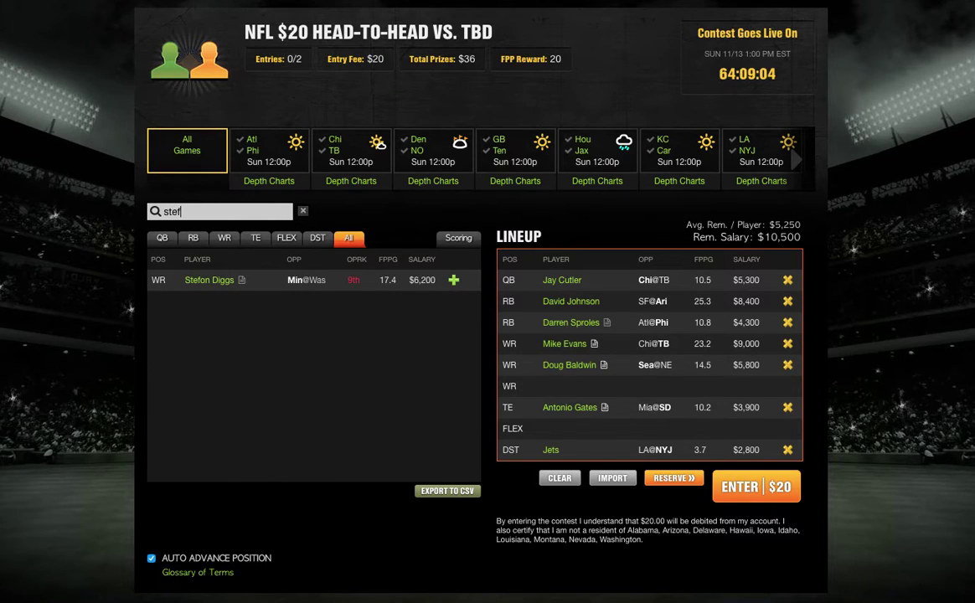
{"action": "left_click", "coordinate": [453, 281]}
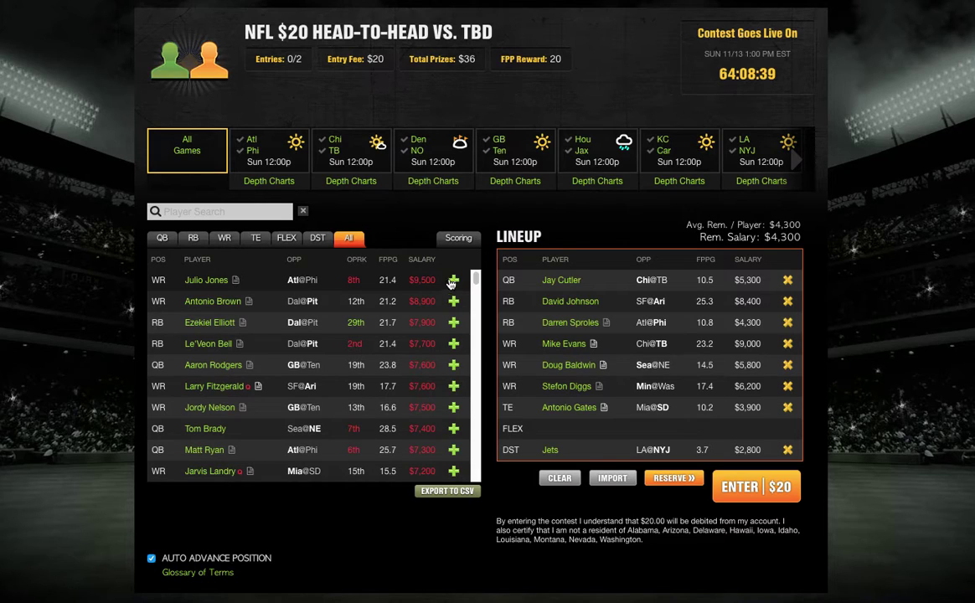
Search the players for "nel" and add J.J. Nelson ($4,200) to the FLEX slot.
{"action": "left_click", "coordinate": [285, 238]}
{"action": "left_click", "coordinate": [168, 211]}
{"action": "type", "text": "j"}
{"action": "key", "text": "BackSpace"}
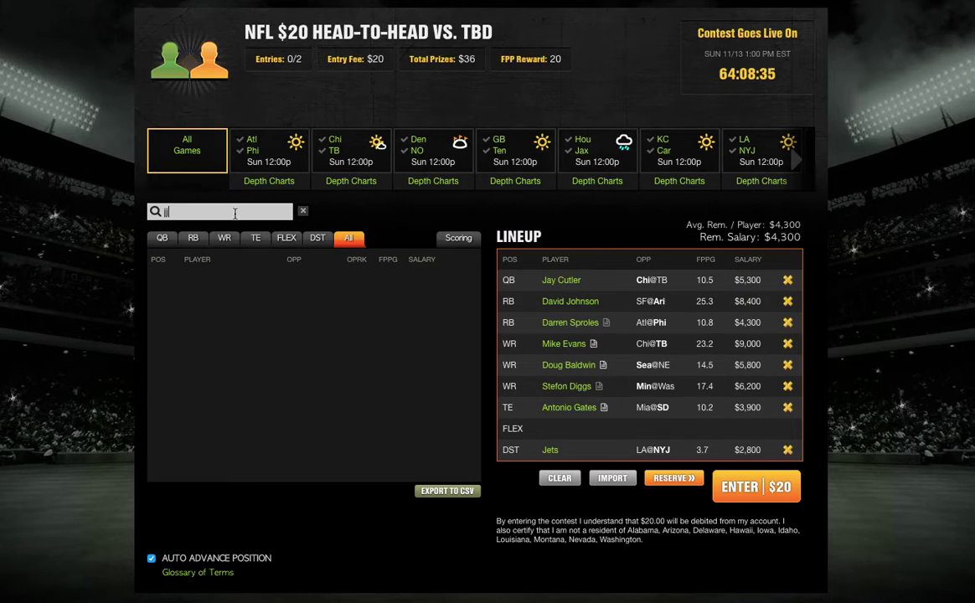
{"action": "type", "text": "nelso"}
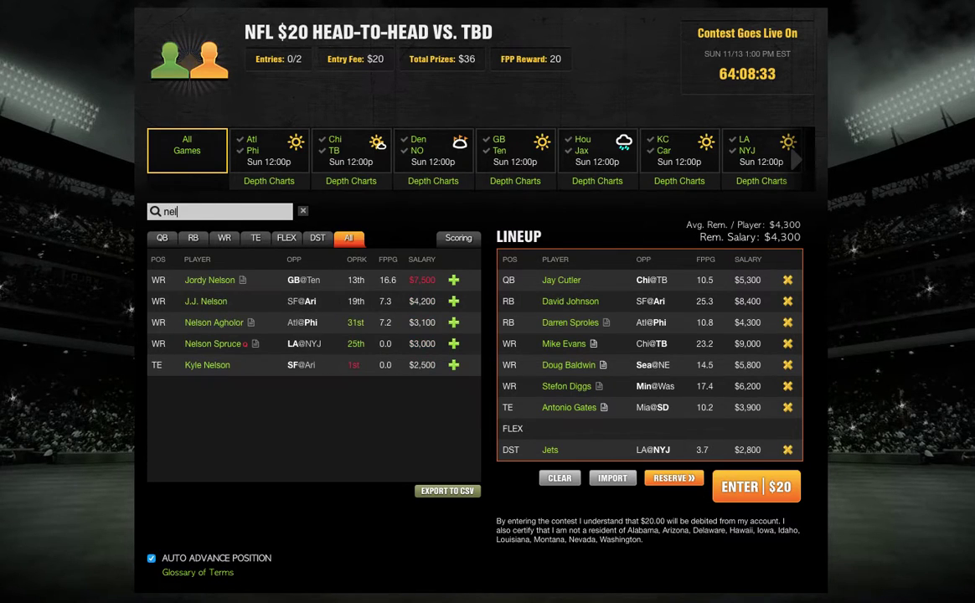
{"action": "left_click", "coordinate": [452, 302]}
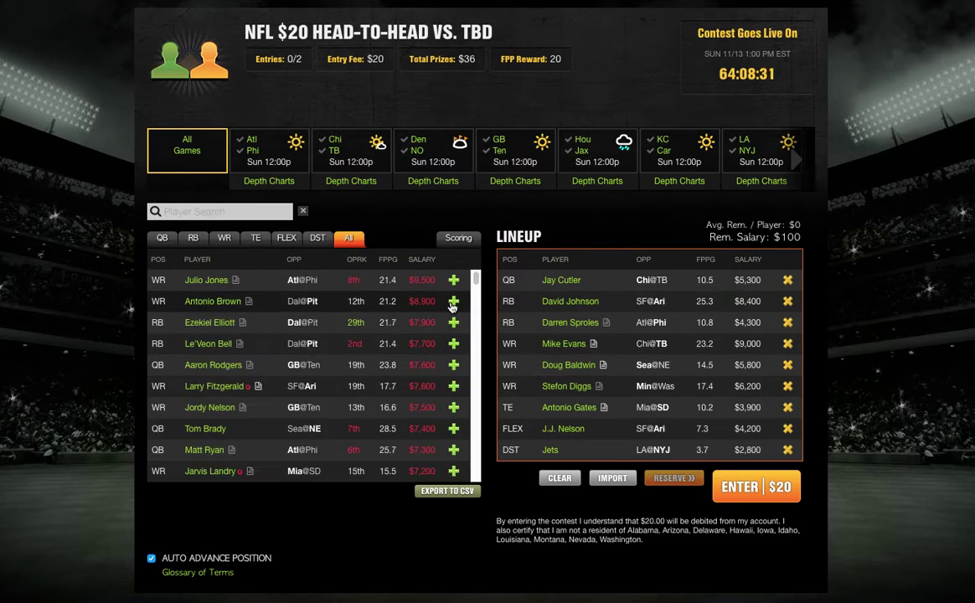